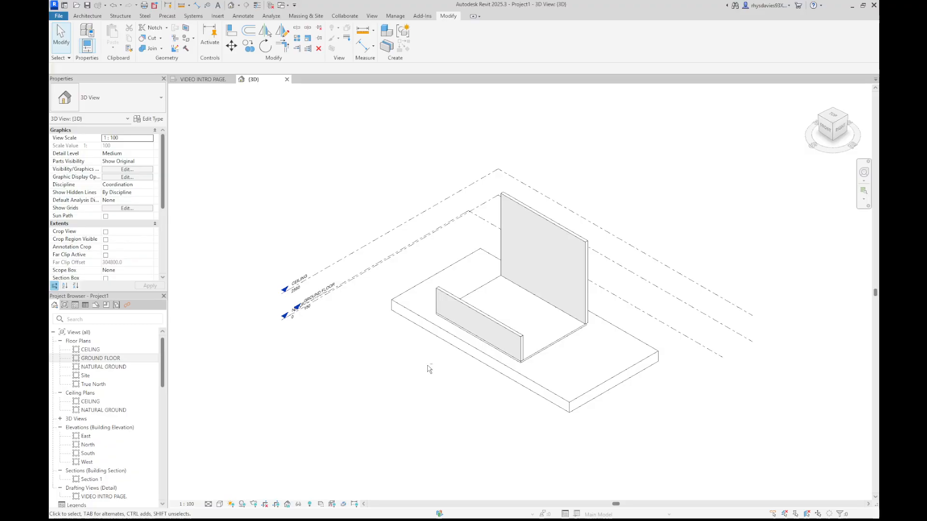
- Examine the two existing brick walls, the floor slab and the levels in the 3D view
middle_click_drag(434, 372, 434, 372, "shift")
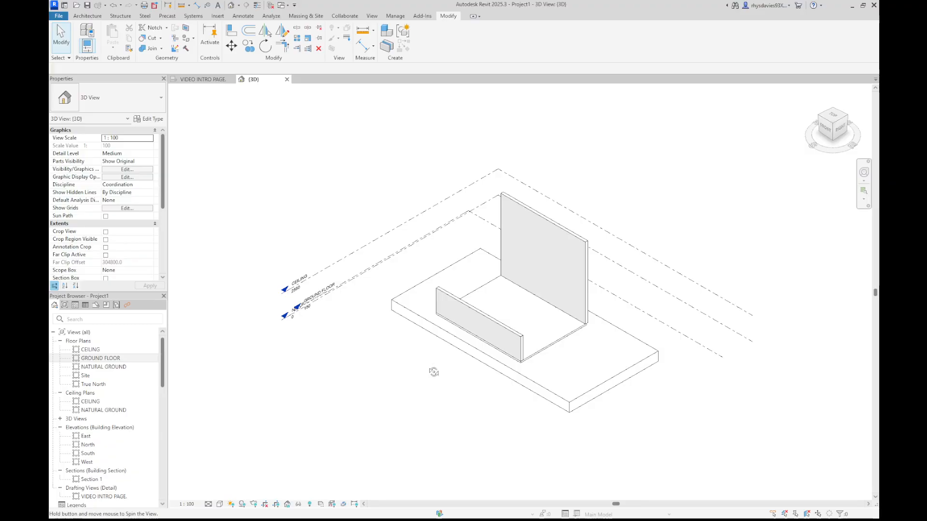
middle_click_drag(434, 371, 429, 369, "shift")
middle_click_drag(430, 370, 433, 371, "shift")
mouse_move(434, 372)
middle_mouse_down("shift")
mouse_move(386, 380)
mouse_move(352, 369)
mouse_move(300, 331)
mouse_move(279, 302)
mouse_move(371, 370)
mouse_move(440, 371)
middle_mouse_up("shift")
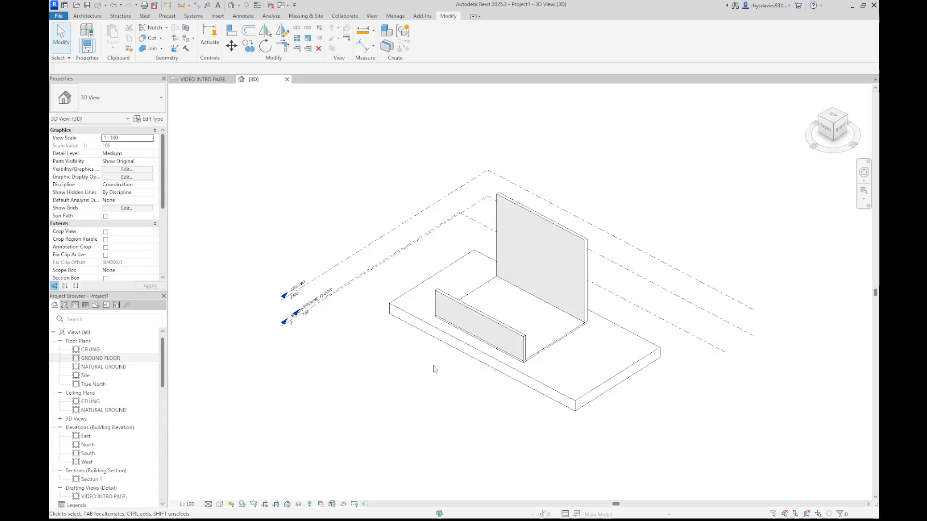
scroll(457, 373, "up", 3)
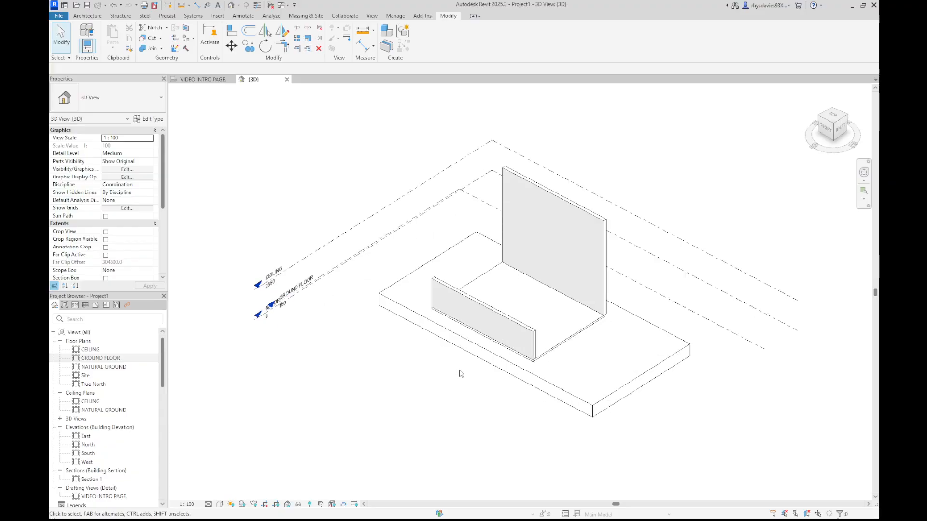
scroll(459, 373, "up", 1)
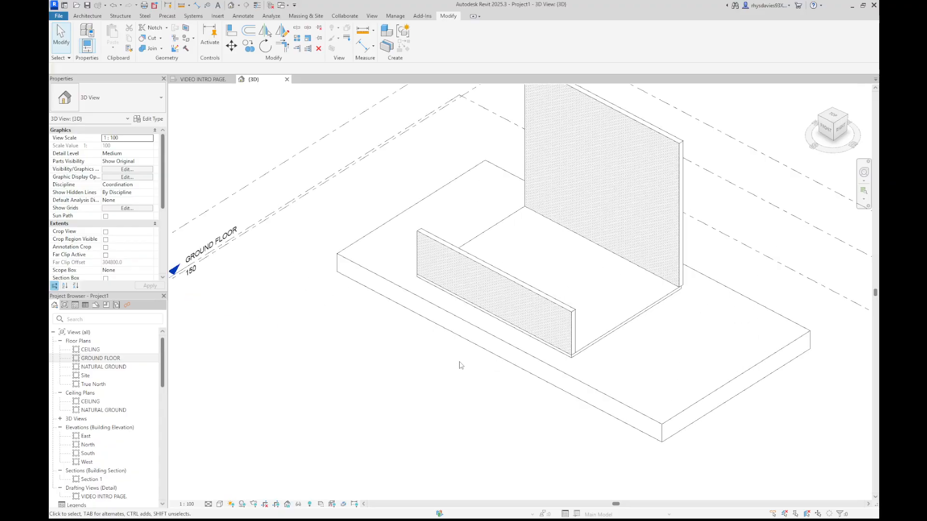
middle_click_drag(464, 363, 393, 409)
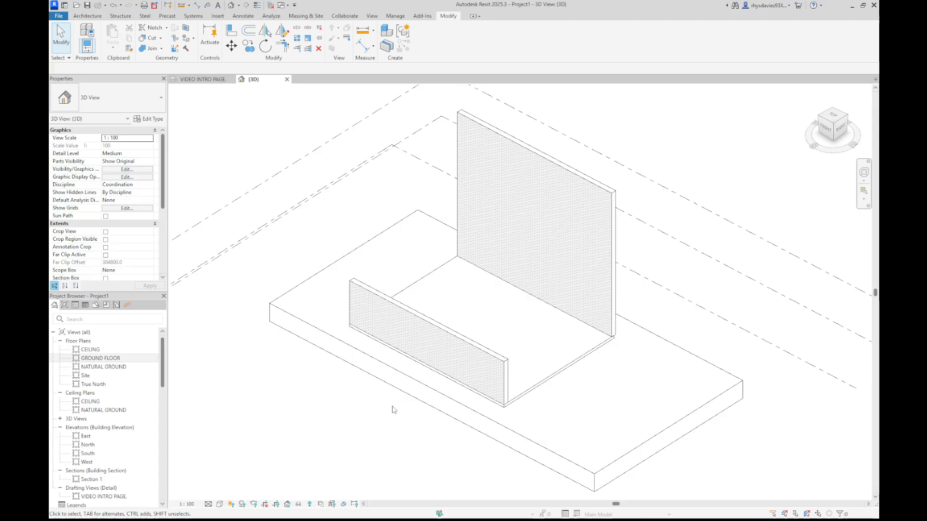
scroll(393, 410, "down", 5)
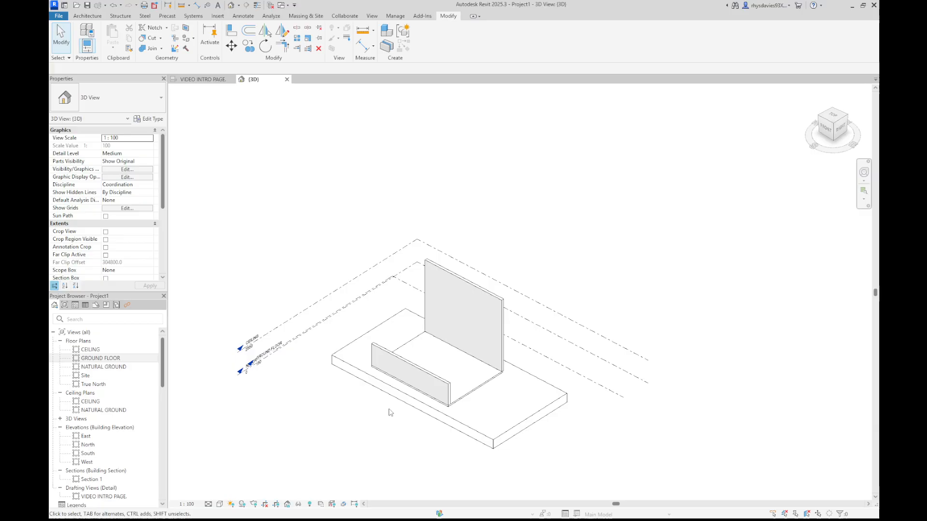
scroll(391, 412, "up", 5)
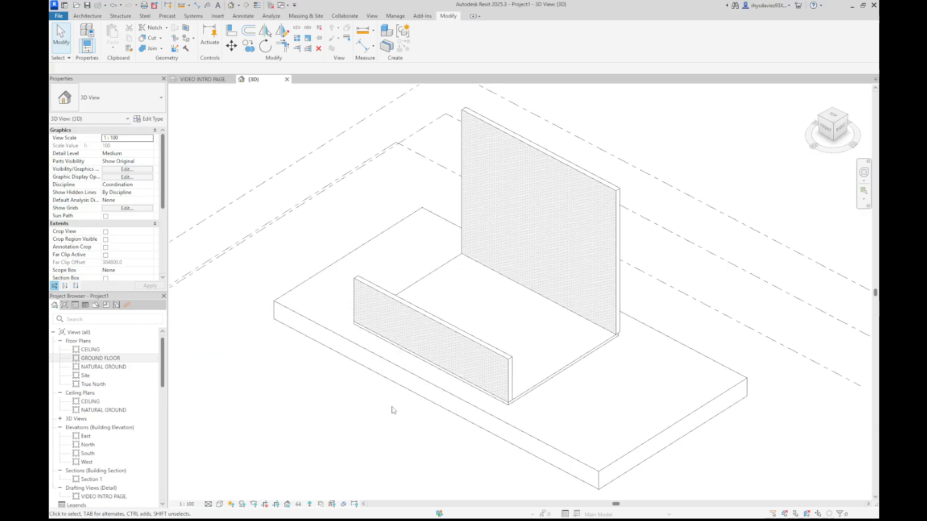
mouse_move(322, 377)
middle_mouse_down()
mouse_move(304, 381)
mouse_move(364, 387)
mouse_move(364, 367)
mouse_move(352, 368)
mouse_move(360, 391)
mouse_move(328, 414)
middle_mouse_up()
scroll(360, 392, "up", 1)
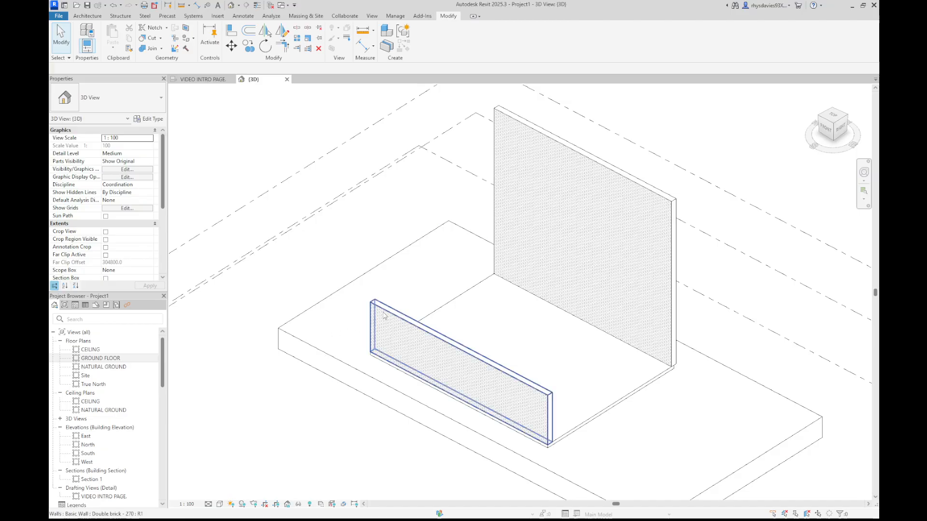
left_click(371, 322)
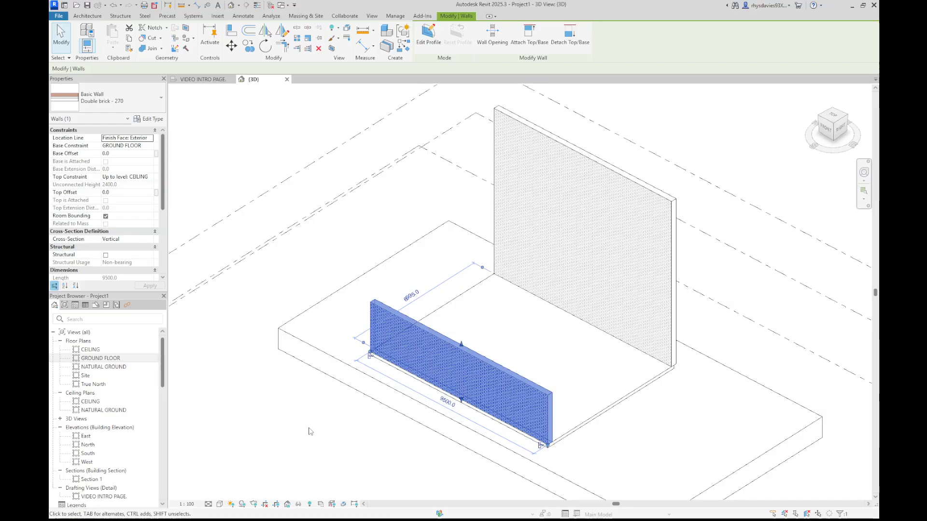
key("Delete")
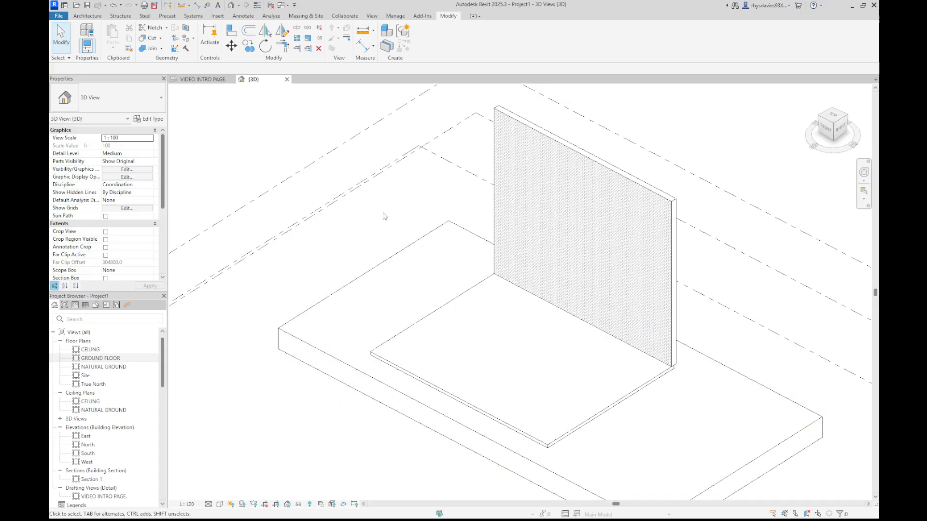
left_click(491, 201)
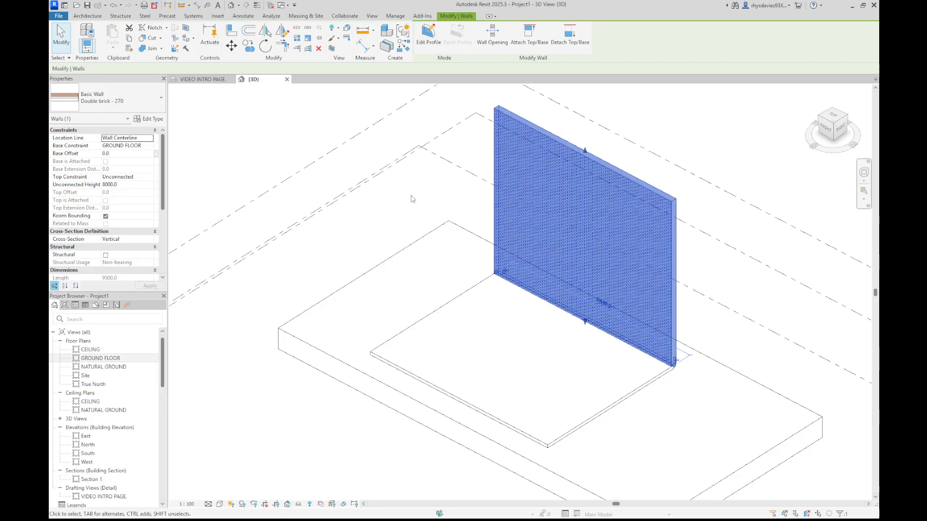
key("Delete")
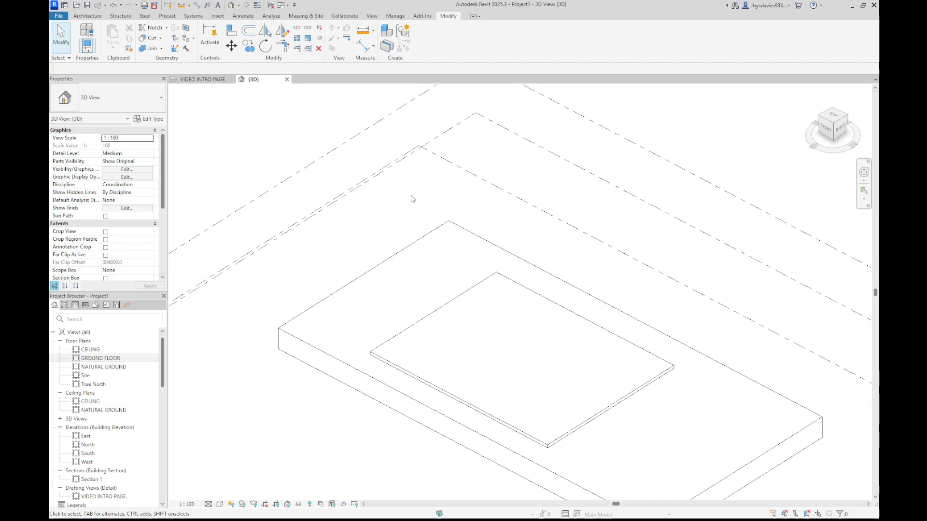
key("ctrl+z")
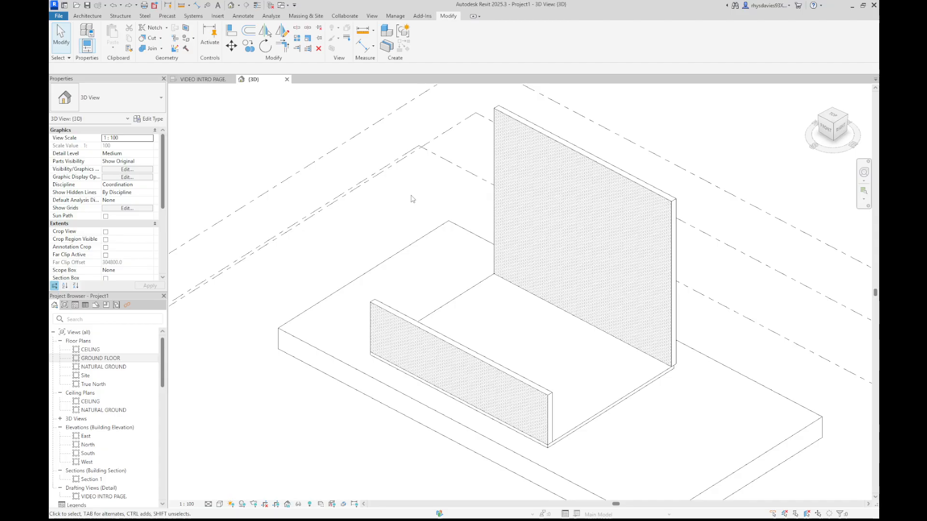
- Delete both Double brick - 270 walls, the low front one and the tall rear one, from the floor slab
left_click(387, 328)
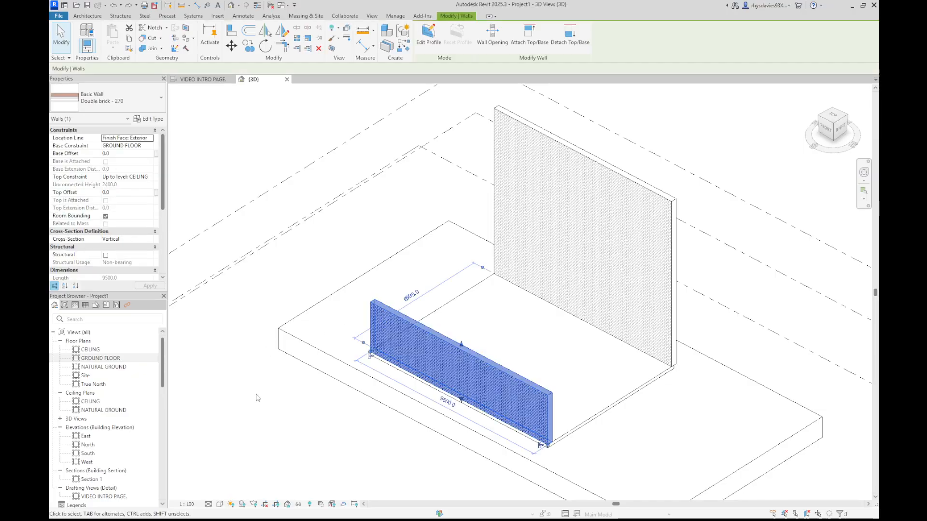
key("Delete")
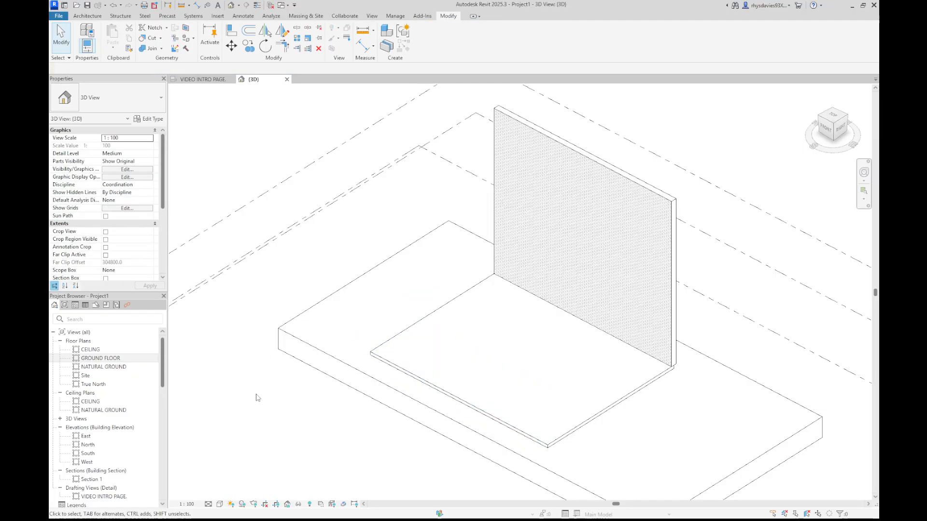
left_click(498, 220)
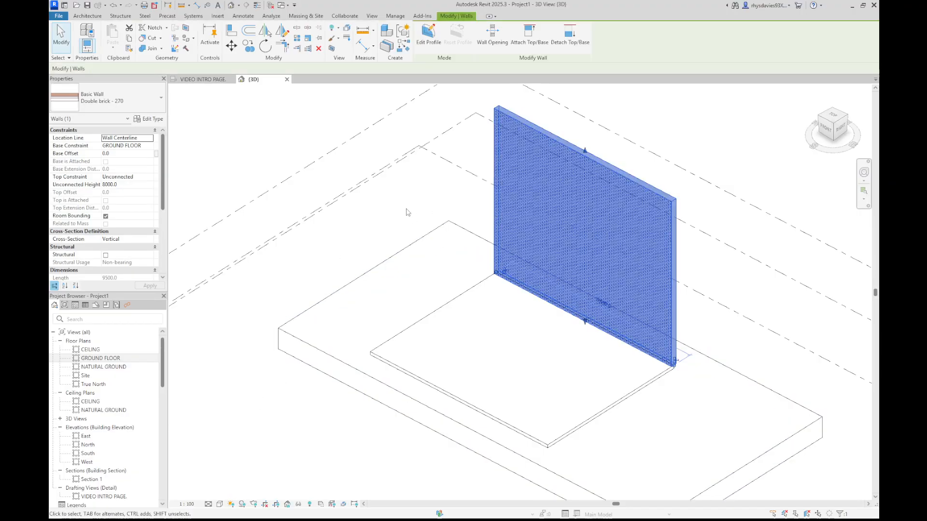
key("Delete")
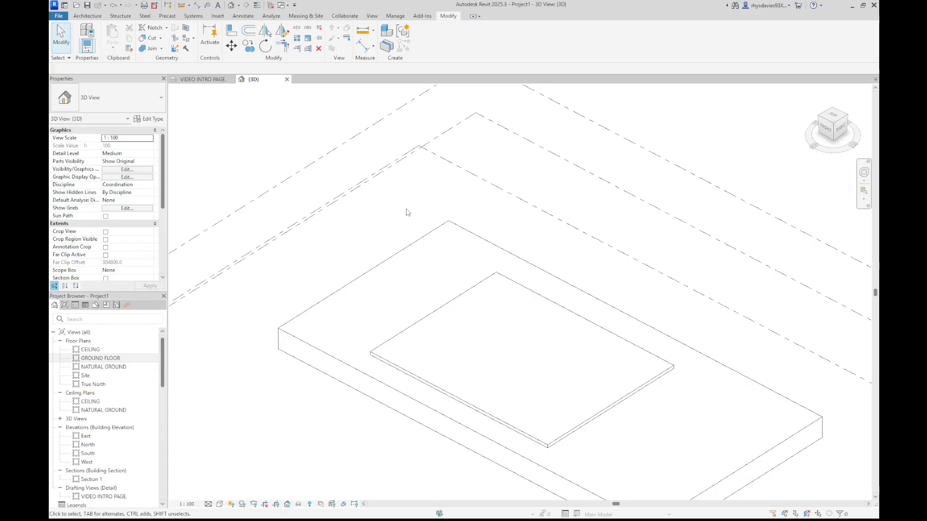
- Open the GROUND FLOOR floor plan and frame the slab outline with its reference planes
double_click(110, 358)
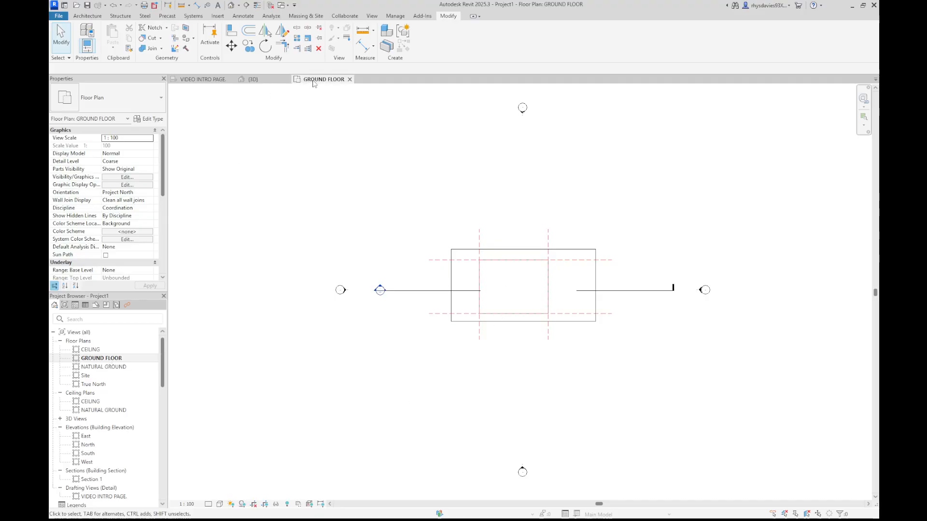
scroll(520, 276, "up", 5)
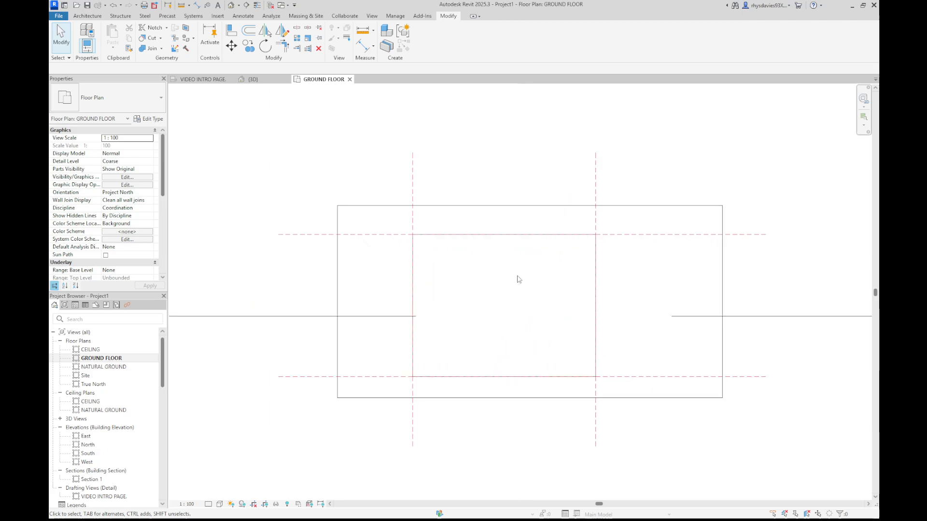
scroll(519, 279, "up", 1)
middle_click_drag(503, 285, 452, 276)
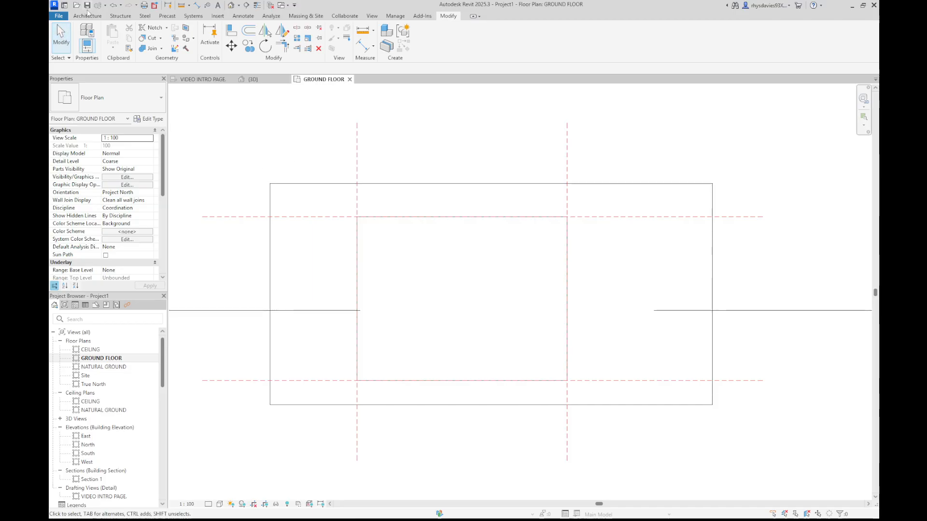
- Draw chained Brick veneer - 250 timber walls about 9500 mm along the upper reference plane and about 6575 mm down the right-hand one
left_click(88, 15)
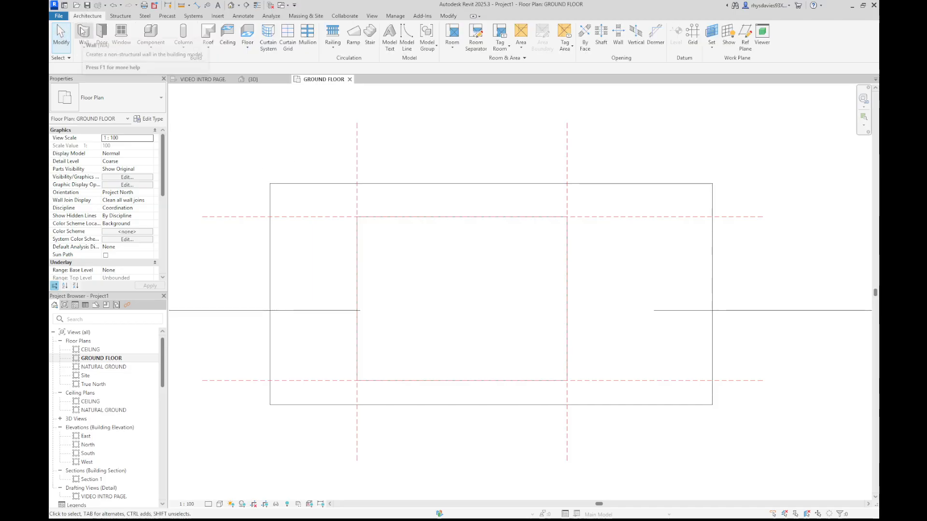
left_click(82, 30)
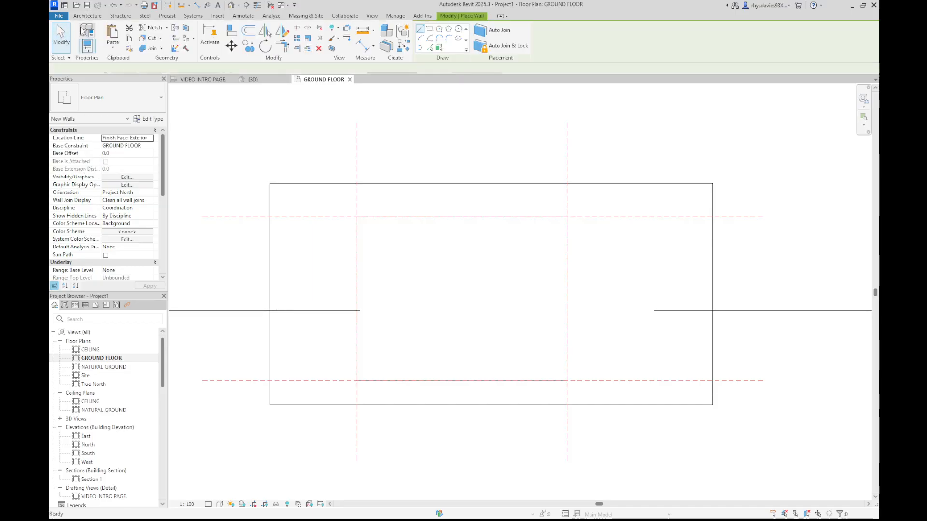
left_click(143, 102)
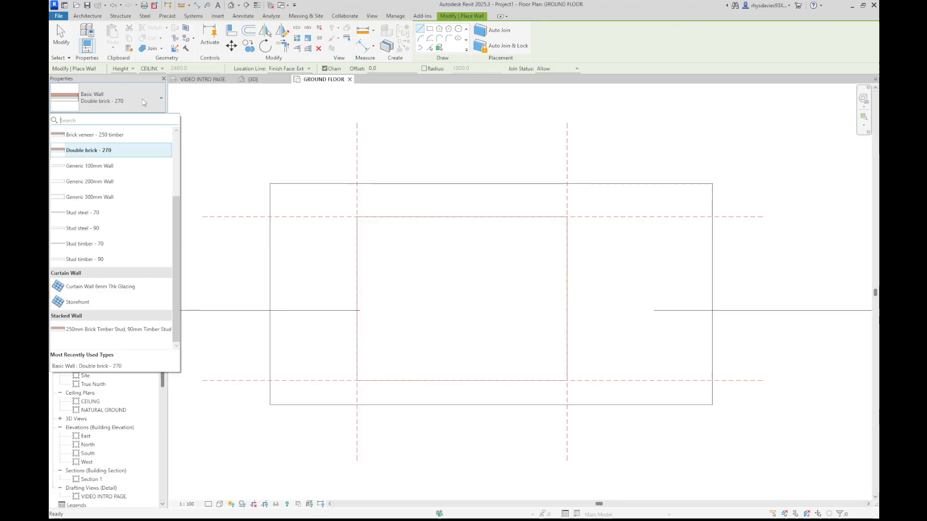
left_click_drag(173, 218, 172, 149)
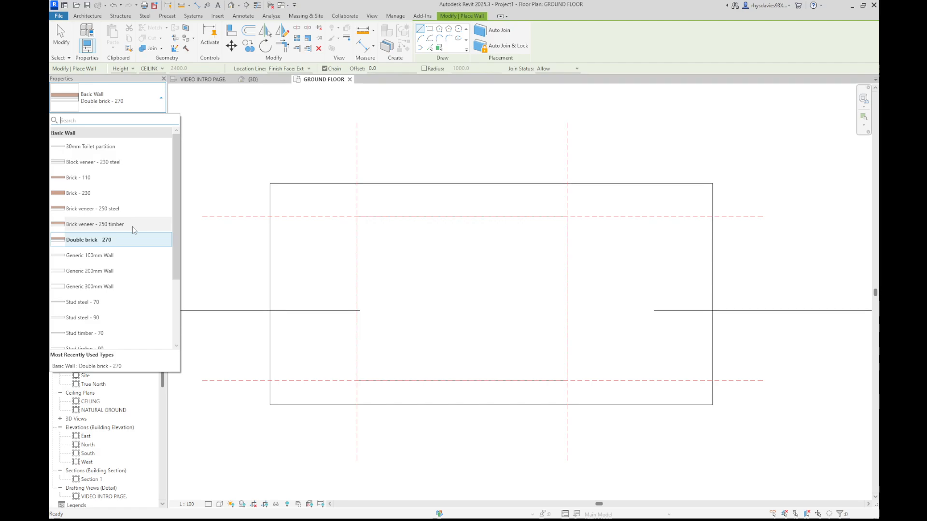
left_click(133, 225)
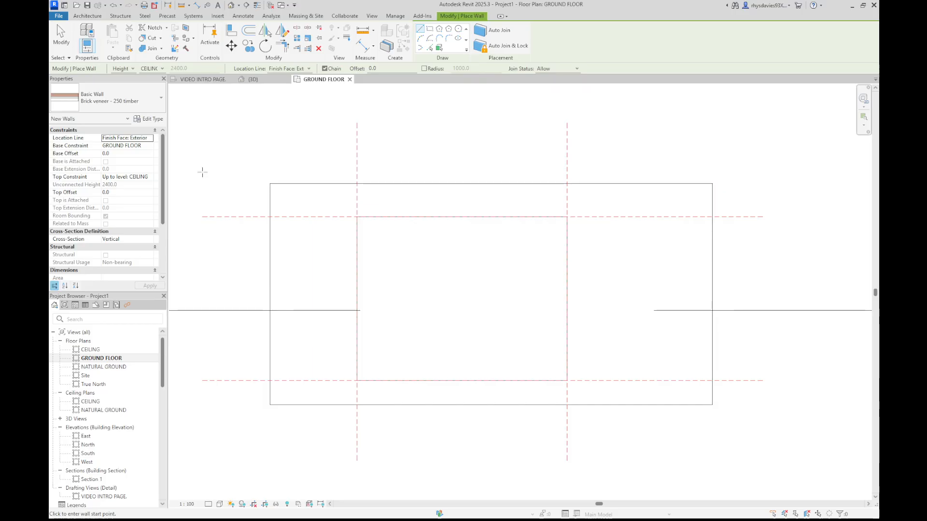
left_click(357, 217)
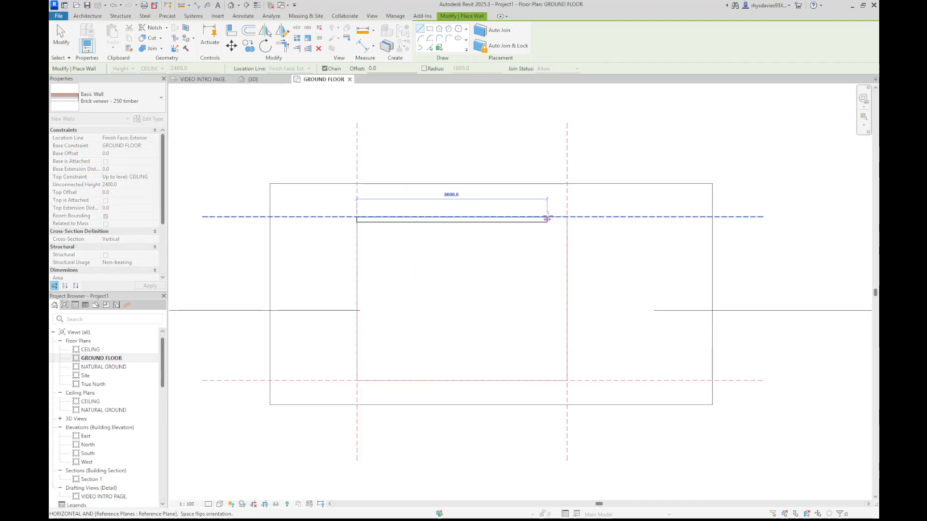
left_click(567, 216)
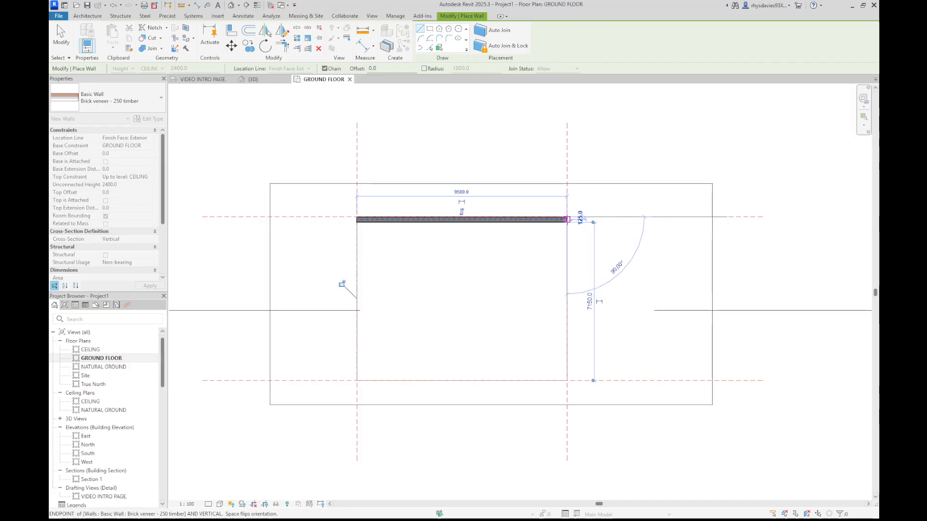
left_click(567, 365)
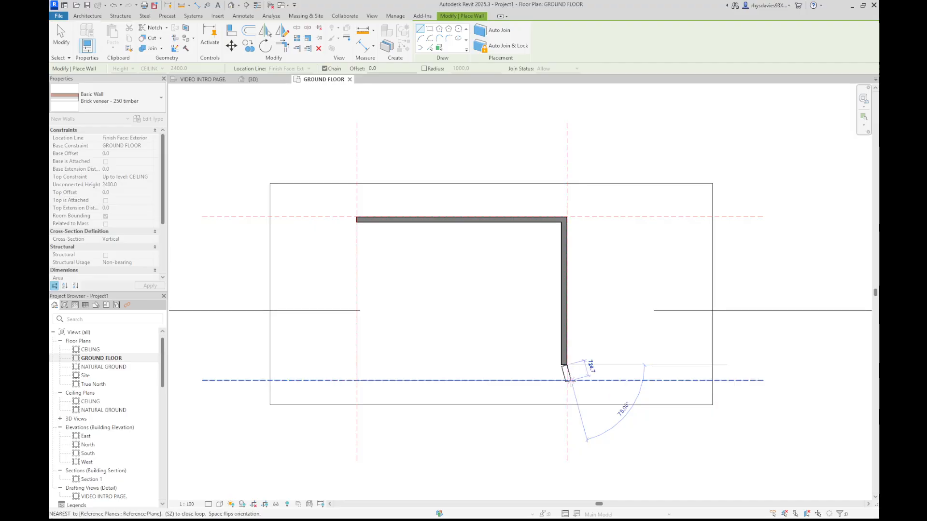
key("Escape")
key("Escape")
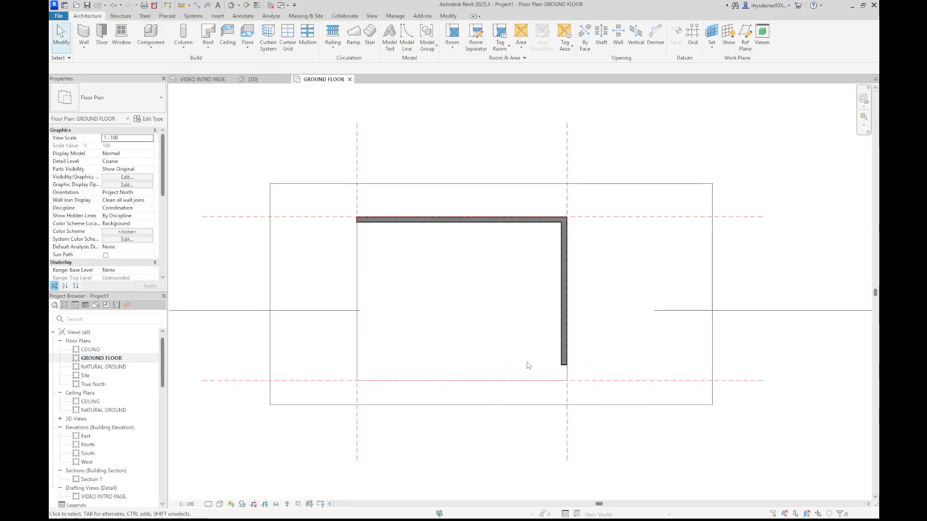
- Extend the vertical wall's lower end to the lower horizontal reference plane, for a length of about 7275 mm
left_click(563, 359)
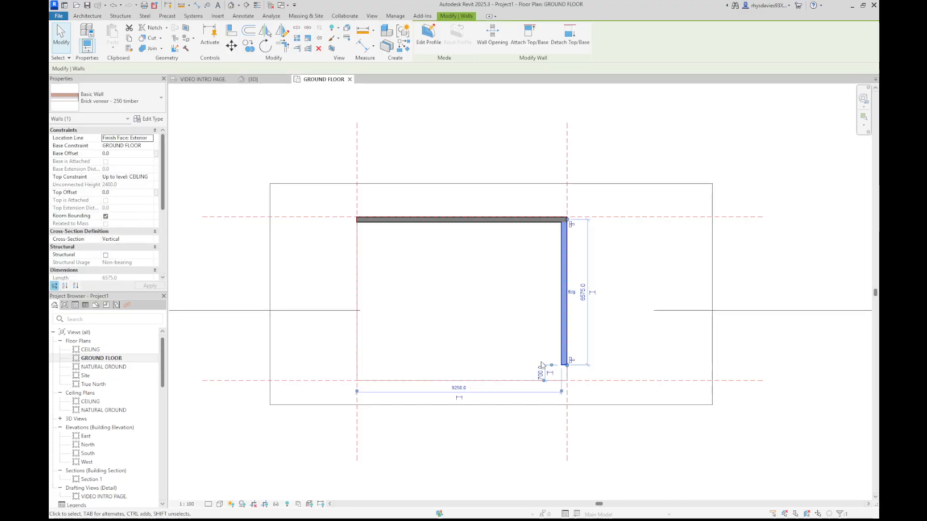
scroll(548, 443, "up", 1)
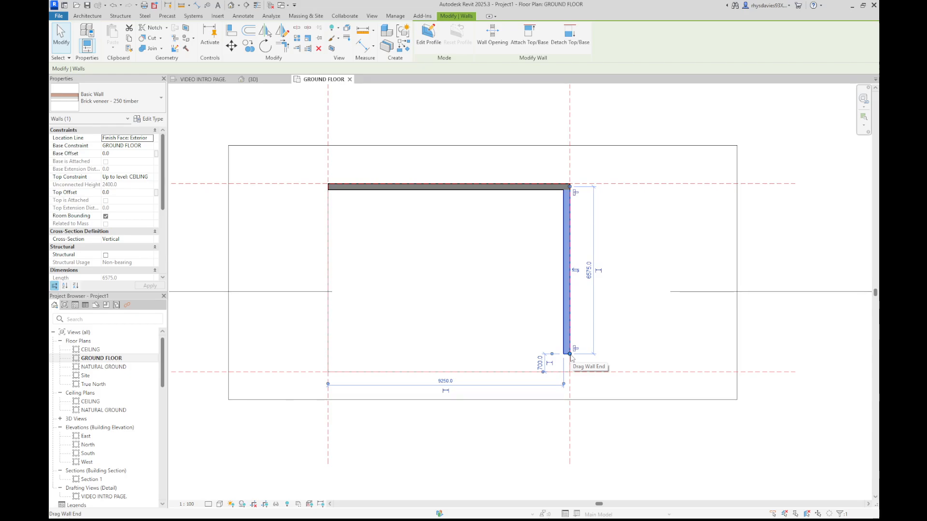
left_click_drag(570, 355, 569, 373)
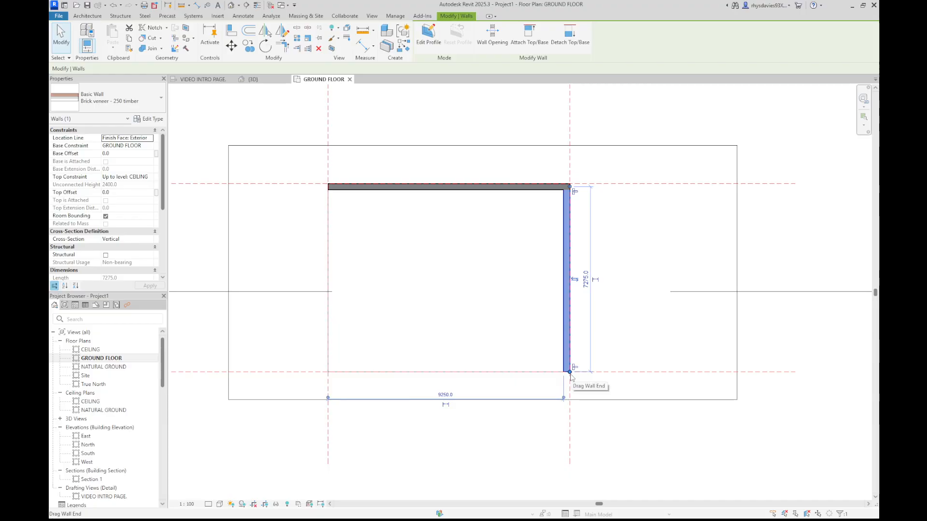
mouse_move(570, 374)
left_mouse_down()
mouse_move(569, 345)
mouse_move(569, 372)
left_mouse_up()
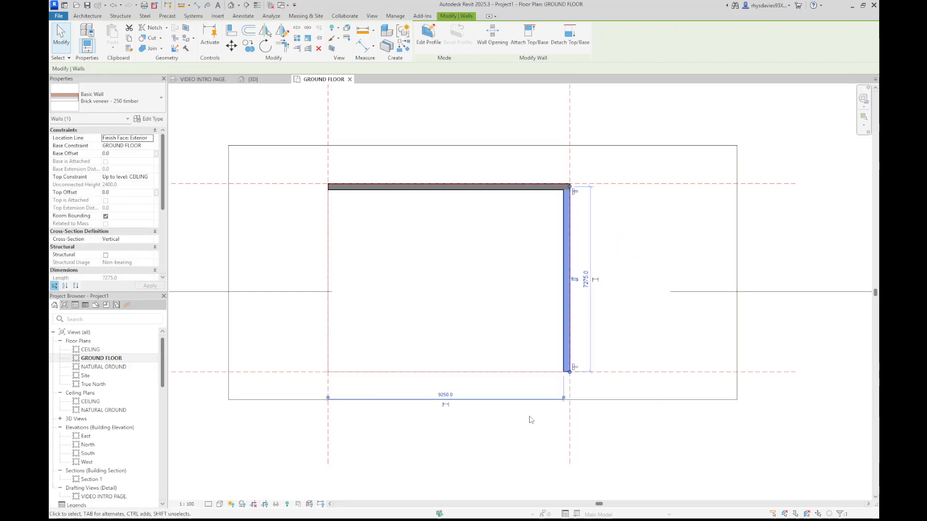
key("Escape")
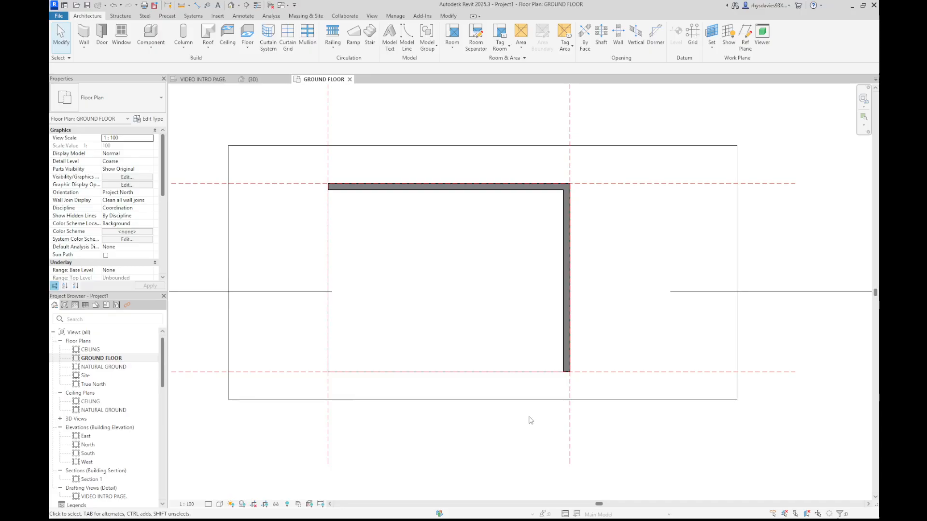
- Close the exterior rectangle with chained Brick veneer - 250 timber walls along the lower and left-hand reference planes, ending at the upper wall's open end
key("w")
key("a")
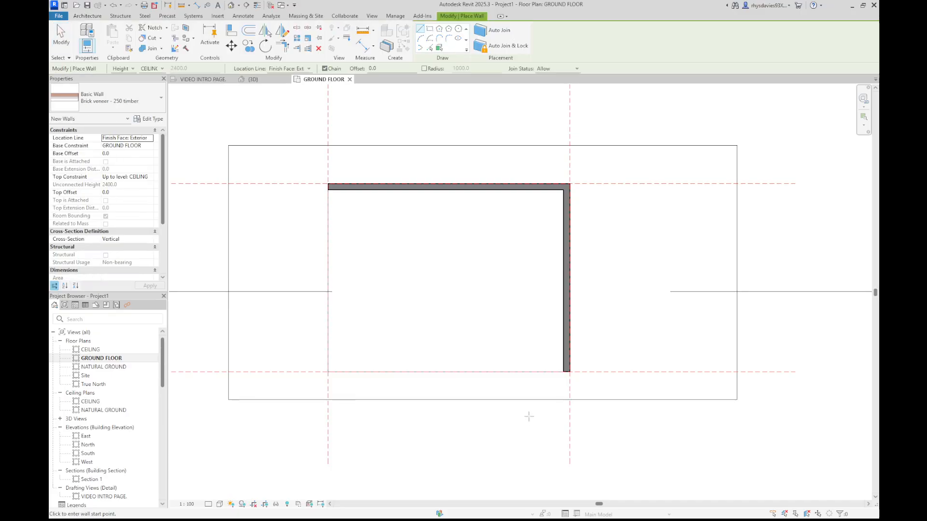
left_click(570, 372)
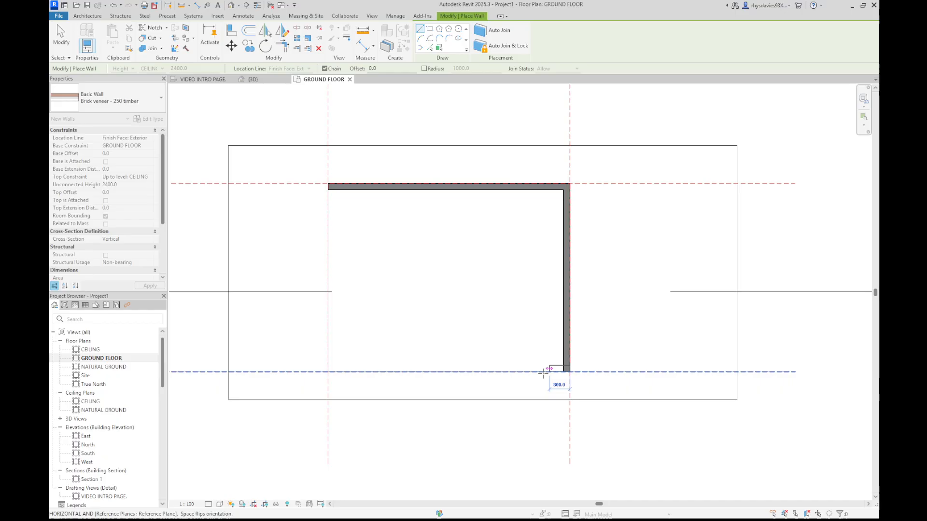
left_click(328, 372)
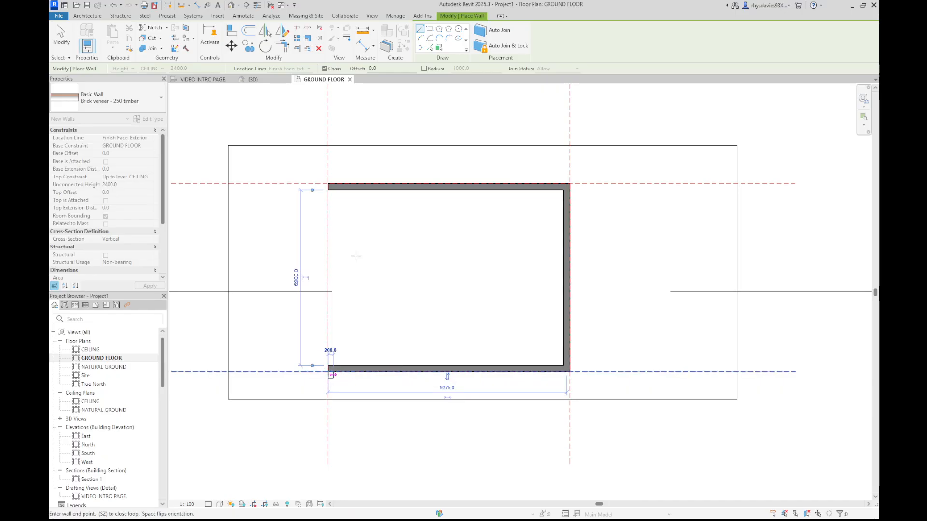
left_click(328, 185)
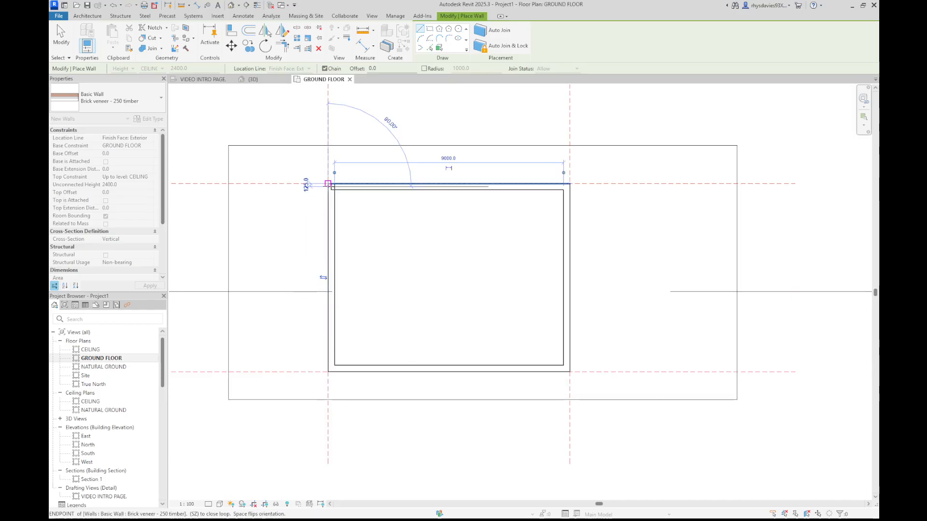
key("Escape")
key("Escape")
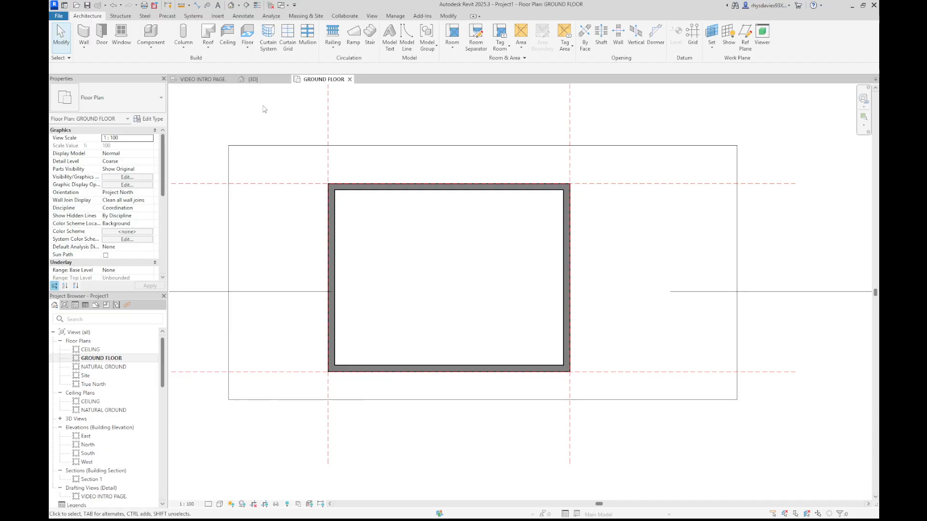
- Examine the closed ring of brick veneer walls up close in the 3D view
left_click(270, 82)
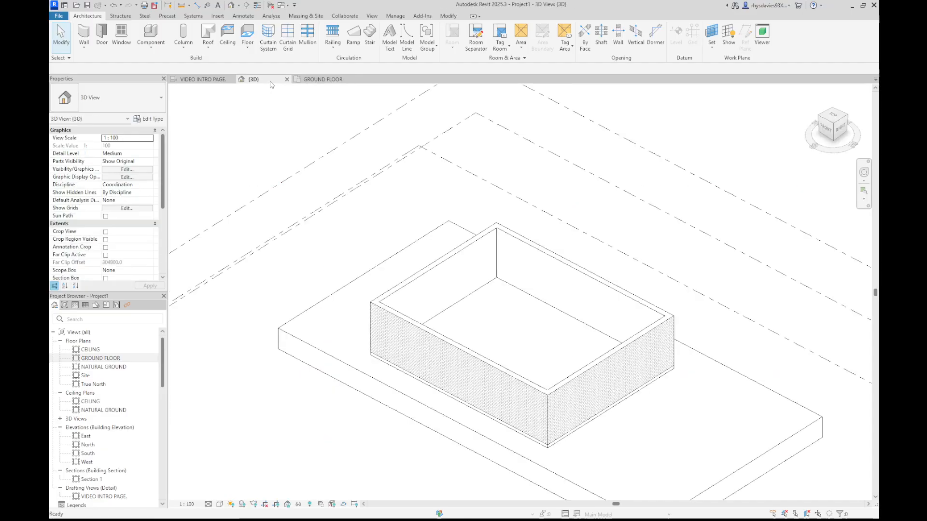
scroll(444, 331, "up", 1)
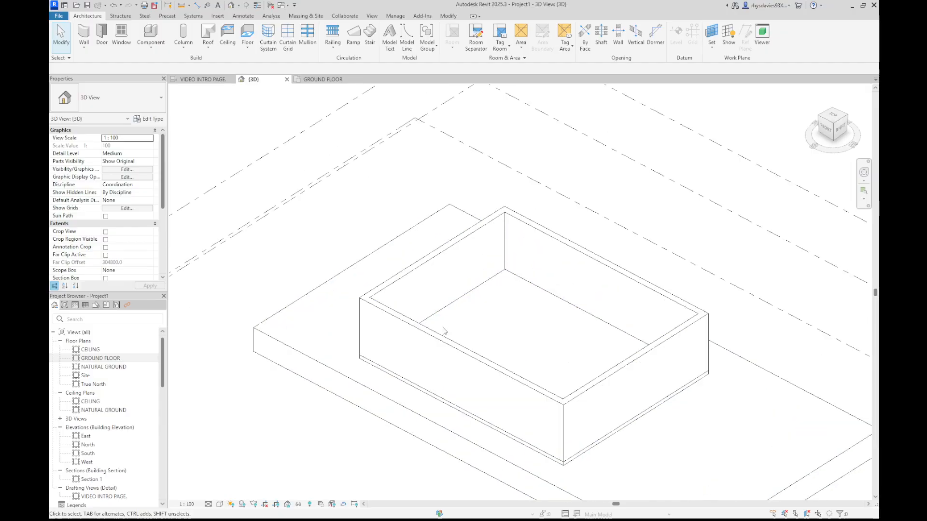
scroll(444, 331, "up", 3)
mouse_move(492, 323)
middle_mouse_down()
mouse_move(491, 262)
mouse_move(462, 255)
middle_mouse_up()
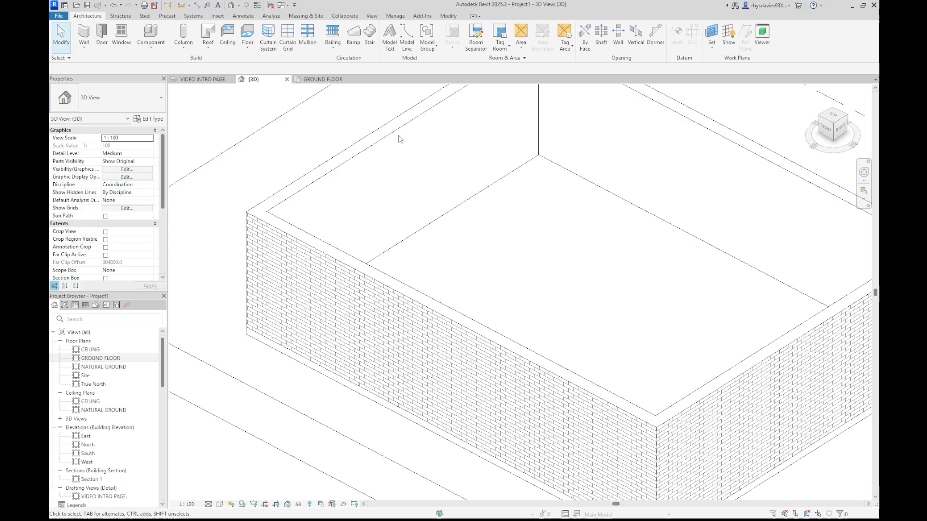
- On the ground floor plan, draw a vertical Stud timber - 90 partition through the building's middle, from the upper to the lower exterior wall
left_click(319, 81)
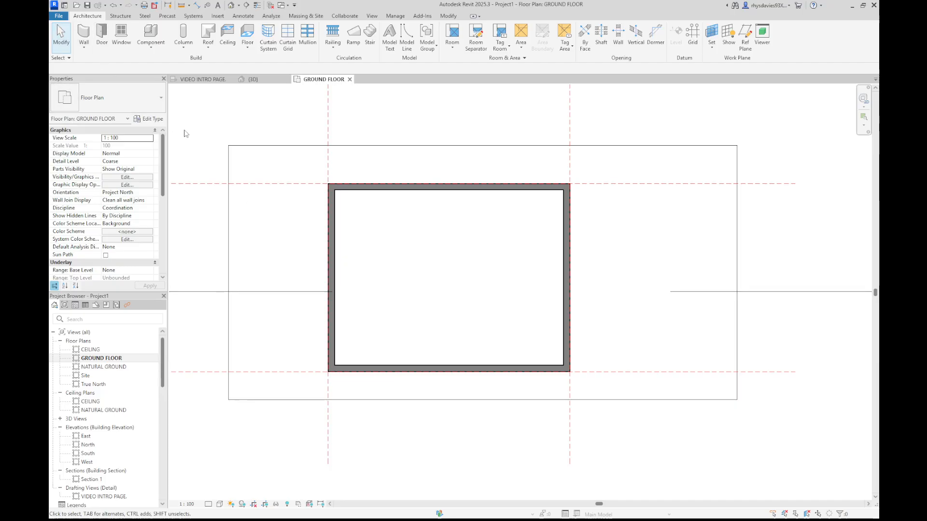
left_click(84, 36)
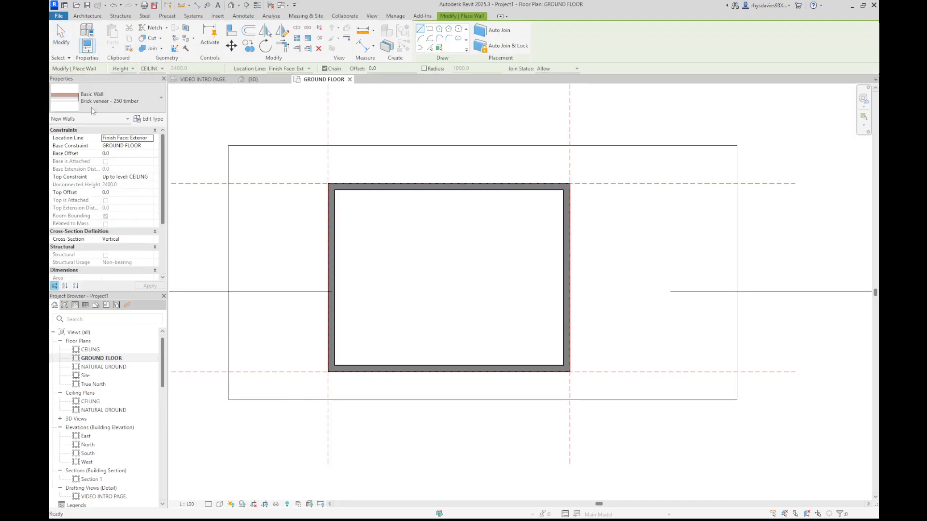
left_click(142, 104)
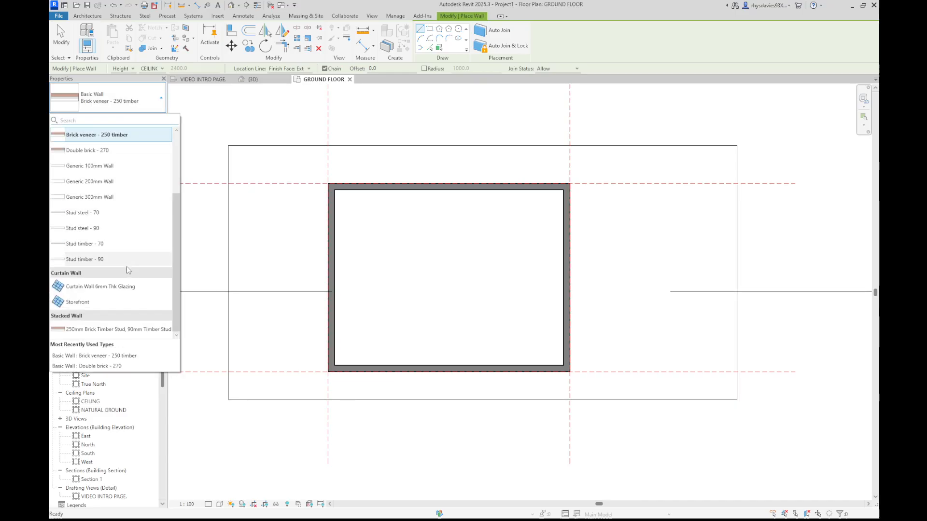
mouse_move(118, 261)
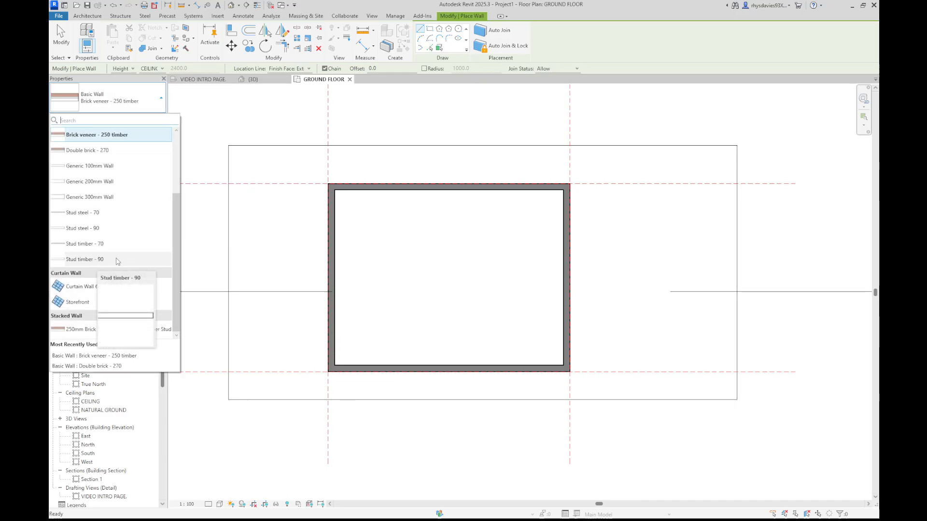
left_click(118, 261)
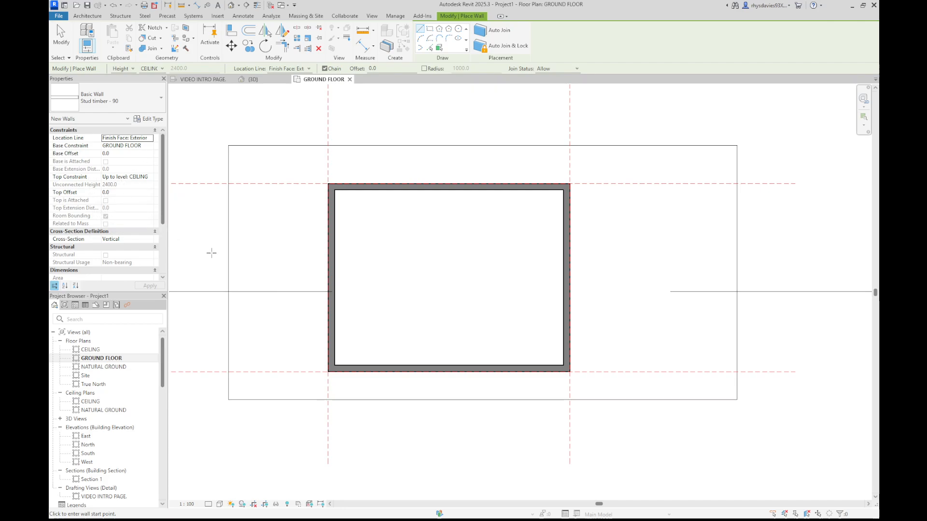
left_click(449, 190)
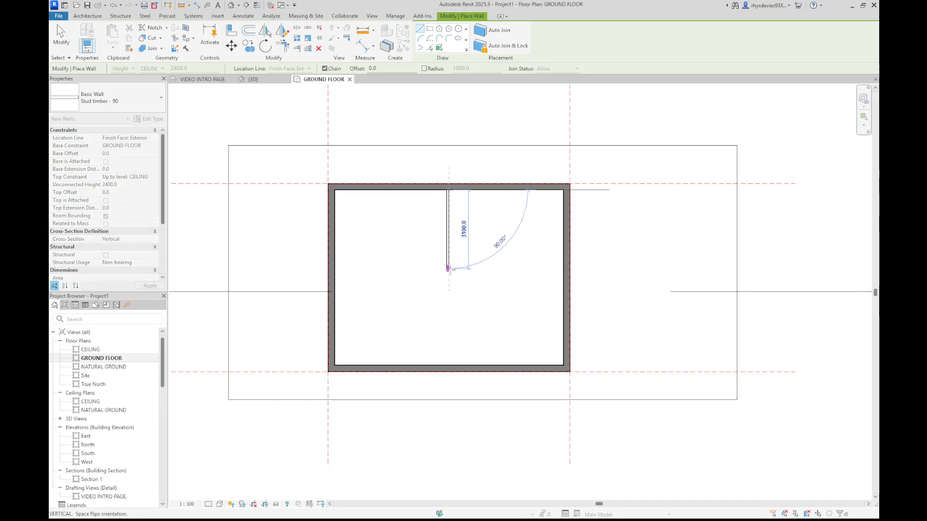
left_click(449, 366)
key("Escape")
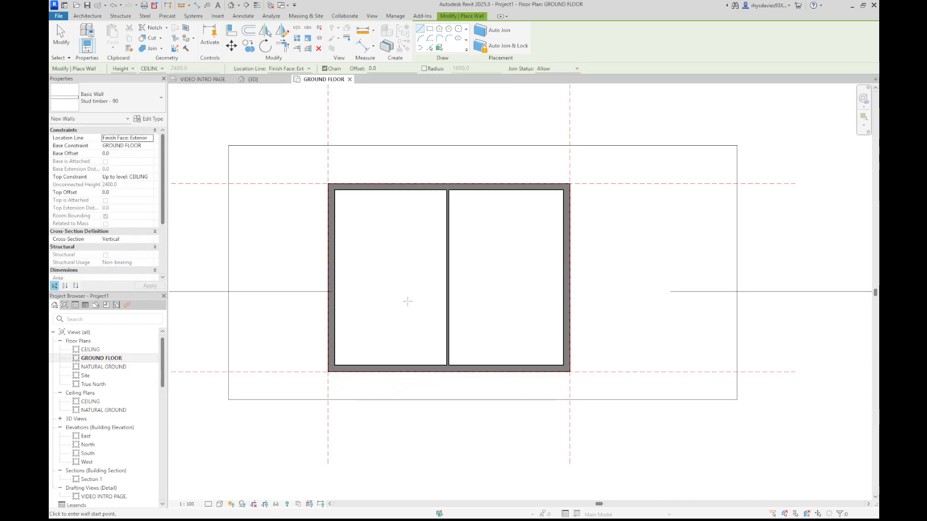
- Draw a horizontal Stud timber - 90 partition about 4410 mm long from the left exterior wall's midheight to the central partition
left_click(335, 282)
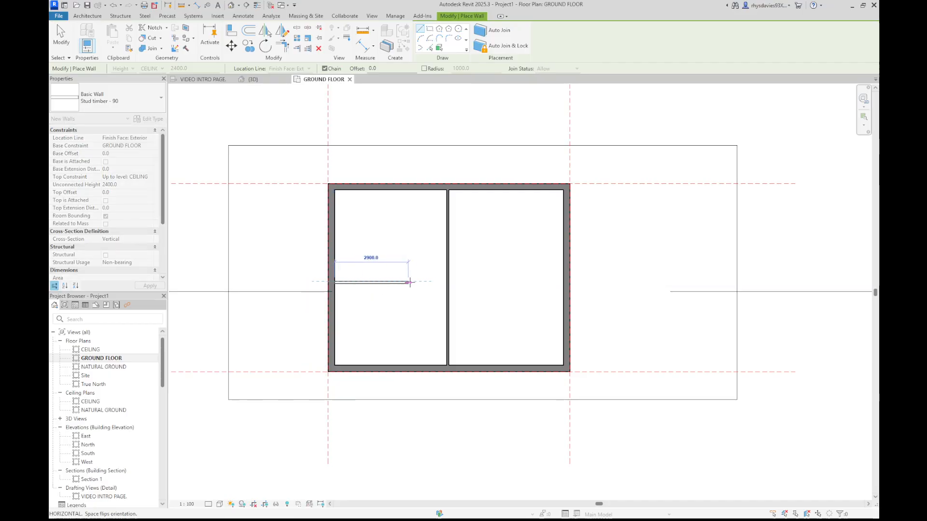
left_click(446, 282)
key("Escape")
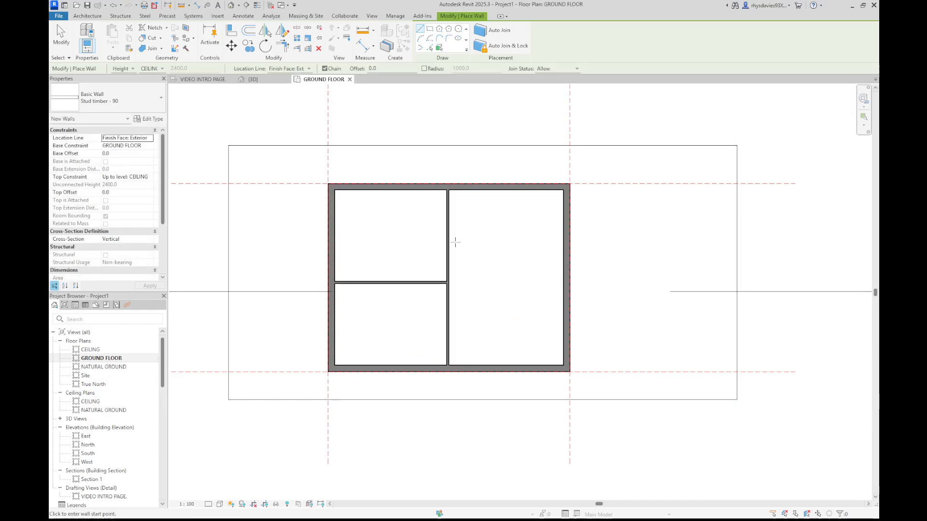
- Draw two horizontal Stud timber - 90 partitions about 4500 mm long from the central partition to the right exterior wall, dividing that half into three rooms
left_click(449, 238)
left_click(563, 238)
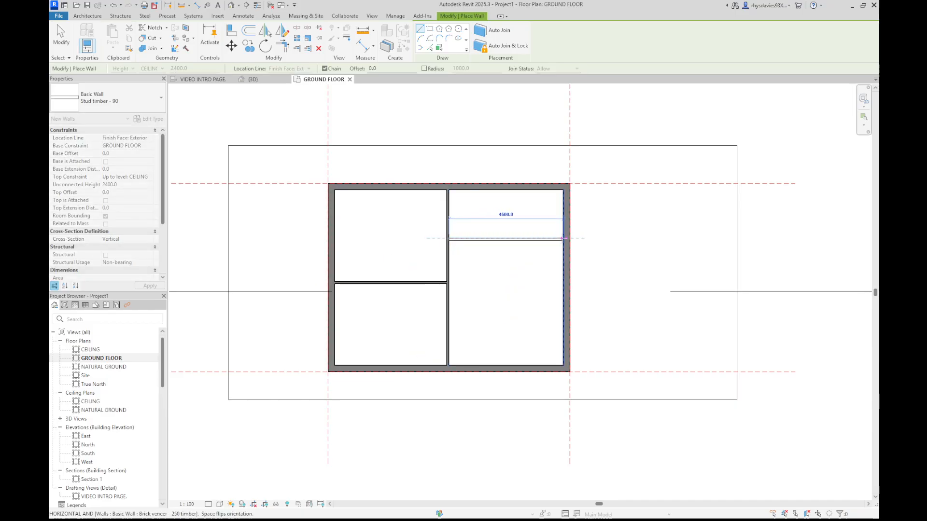
key("Escape")
left_click(449, 330)
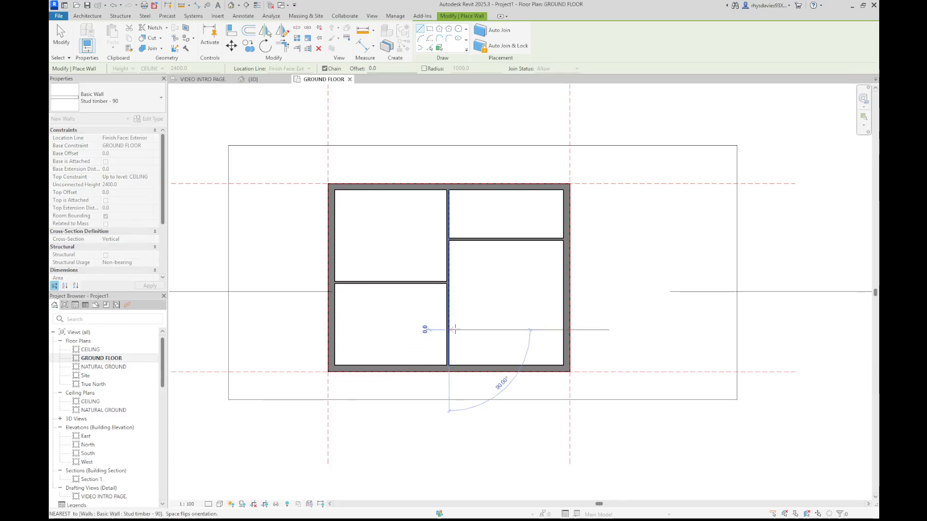
left_click(563, 330)
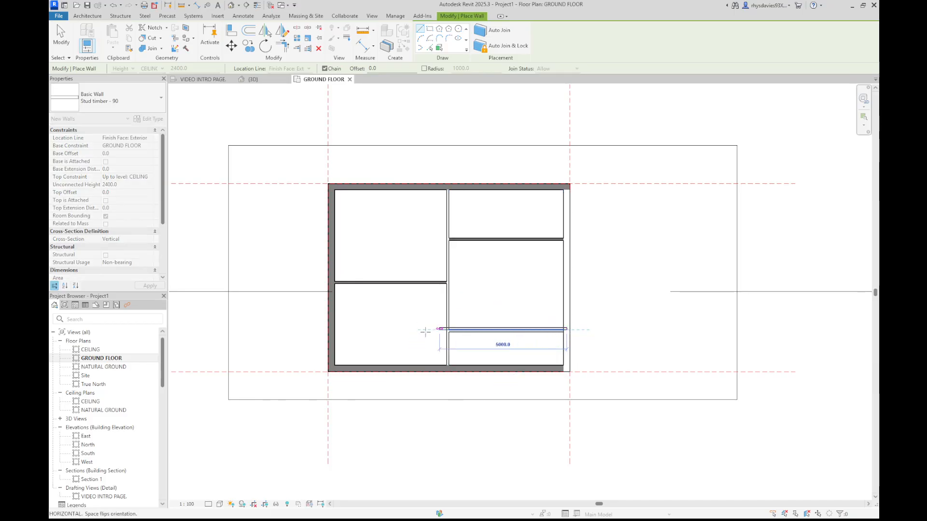
key("Escape")
key("Escape")
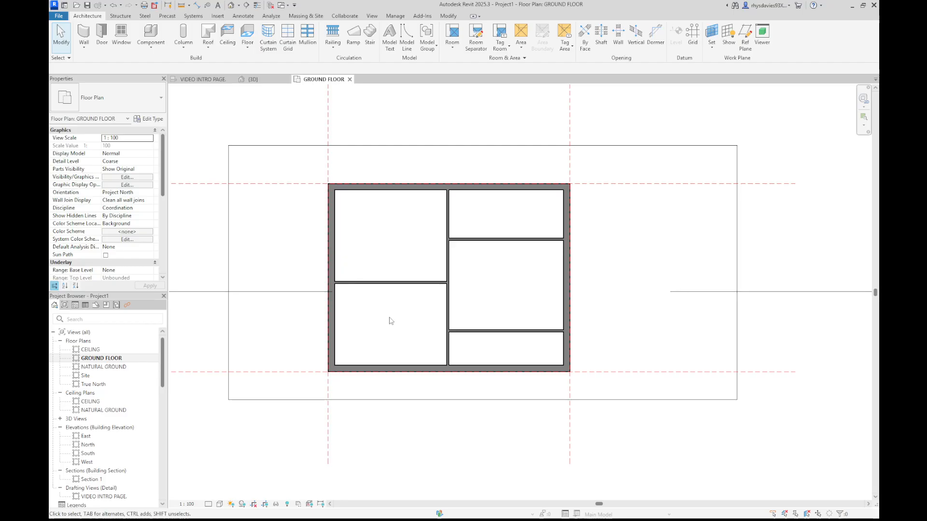
- Check the wall types of the left exterior wall and the horizontal partition in the left half of the plan
scroll(392, 319, "up", 1)
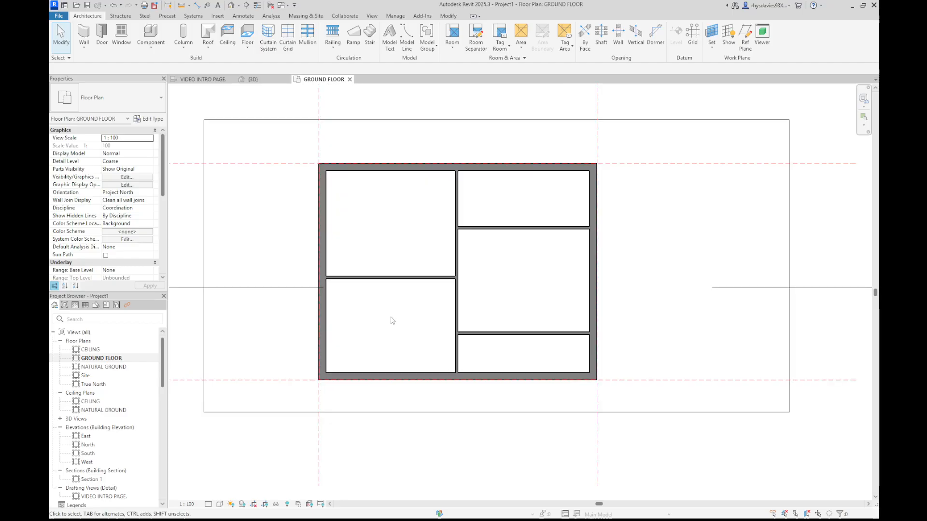
left_click(322, 255)
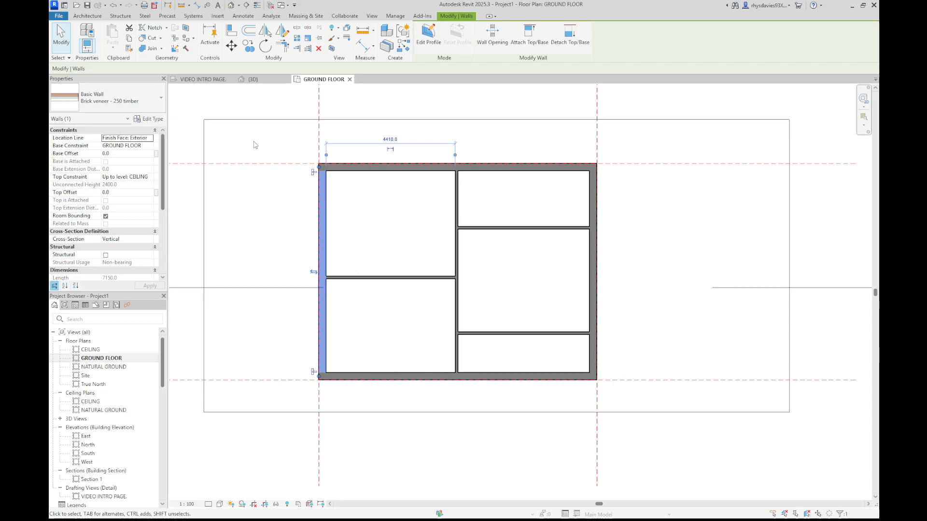
left_click(359, 302)
left_click(361, 278)
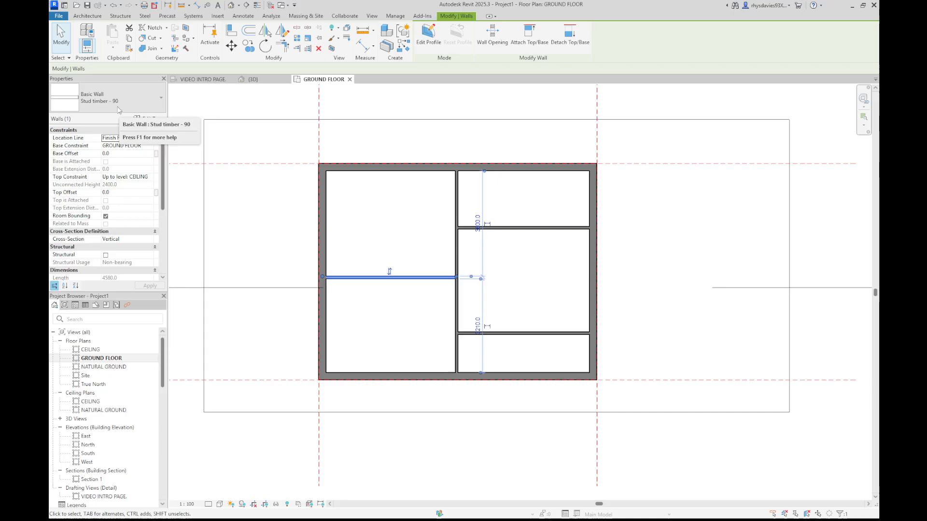
left_click(273, 326)
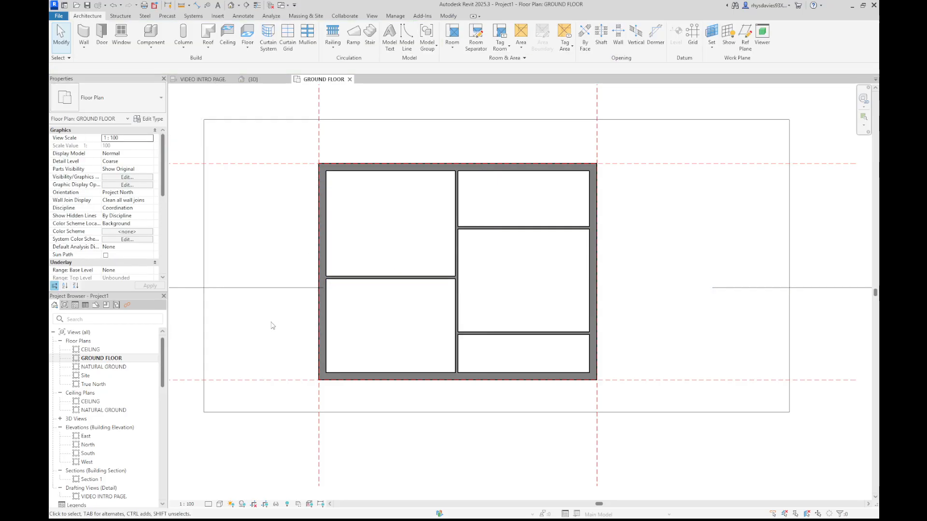
scroll(392, 319, "up", 1)
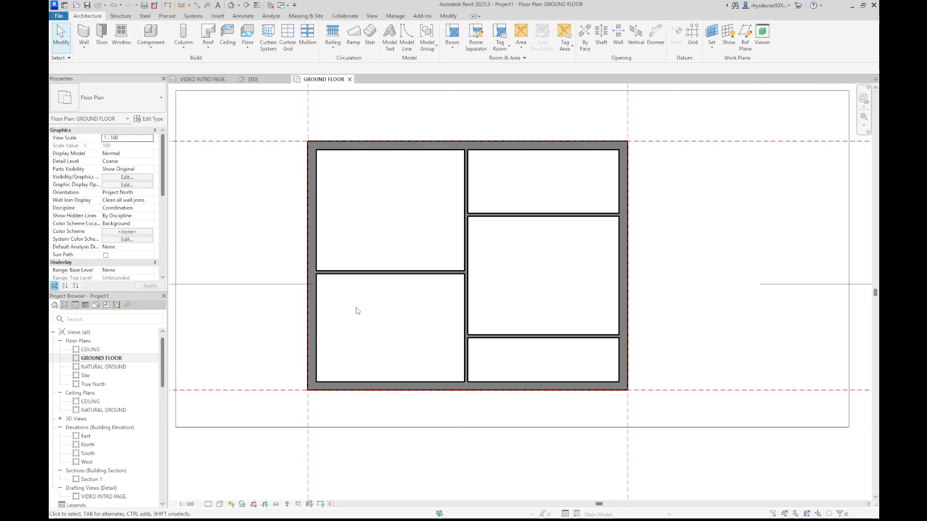
- Examine the exterior walls and internal partitions in the 3D view, orbiting round to the building's left side
left_click(252, 79)
scroll(363, 321, "down", 4)
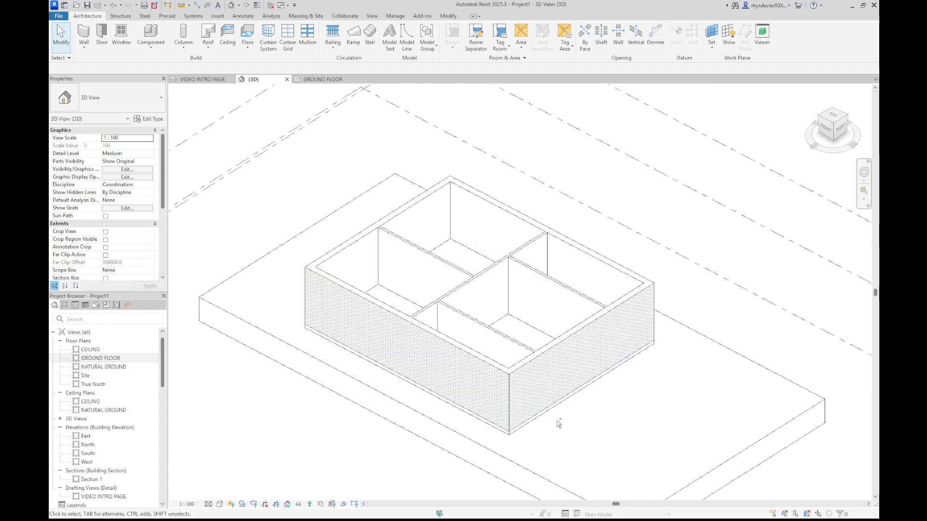
mouse_move(563, 428)
middle_mouse_down("shift")
mouse_move(717, 428)
mouse_move(767, 422)
mouse_move(803, 404)
middle_mouse_up("shift")
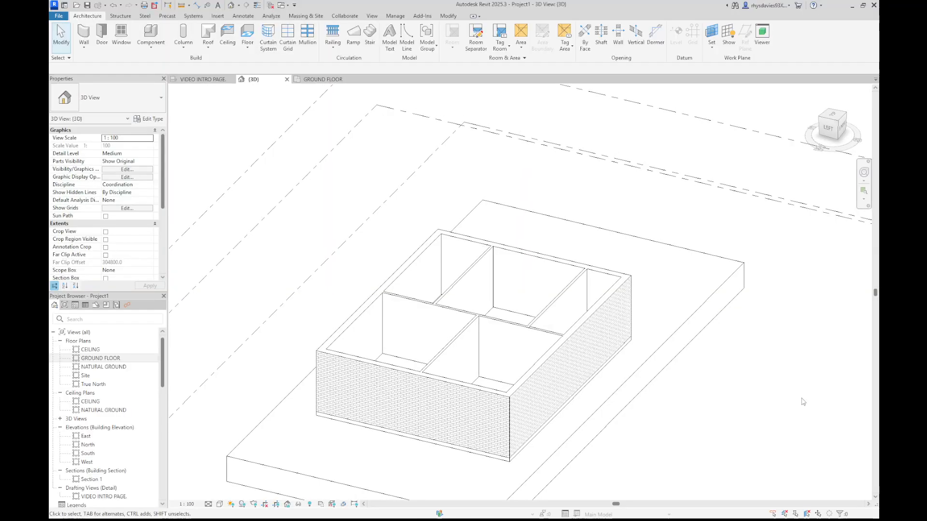
scroll(759, 419, "down", 2)
middle_click_drag(754, 423, 718, 375)
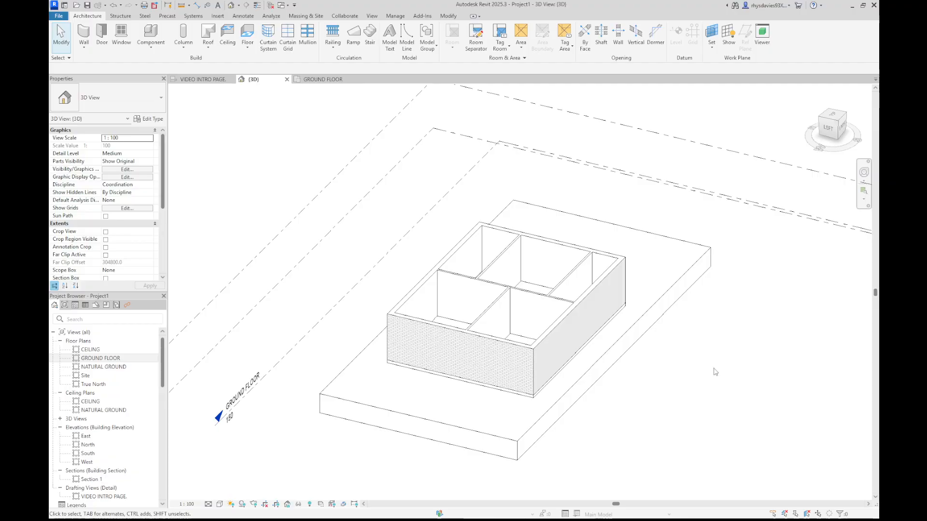